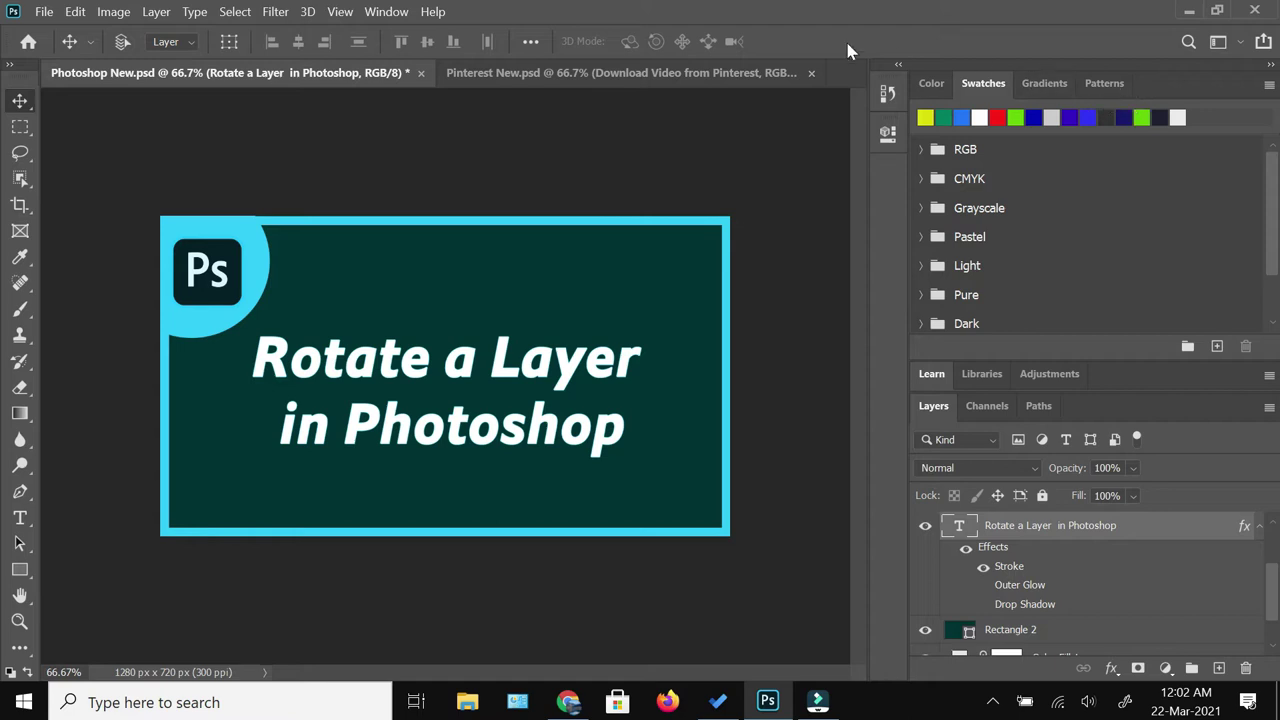
Select the Adobe_Photoshop_CC_icon layer by clicking the Ps logo in the top-left corner.
left_click(178, 242)
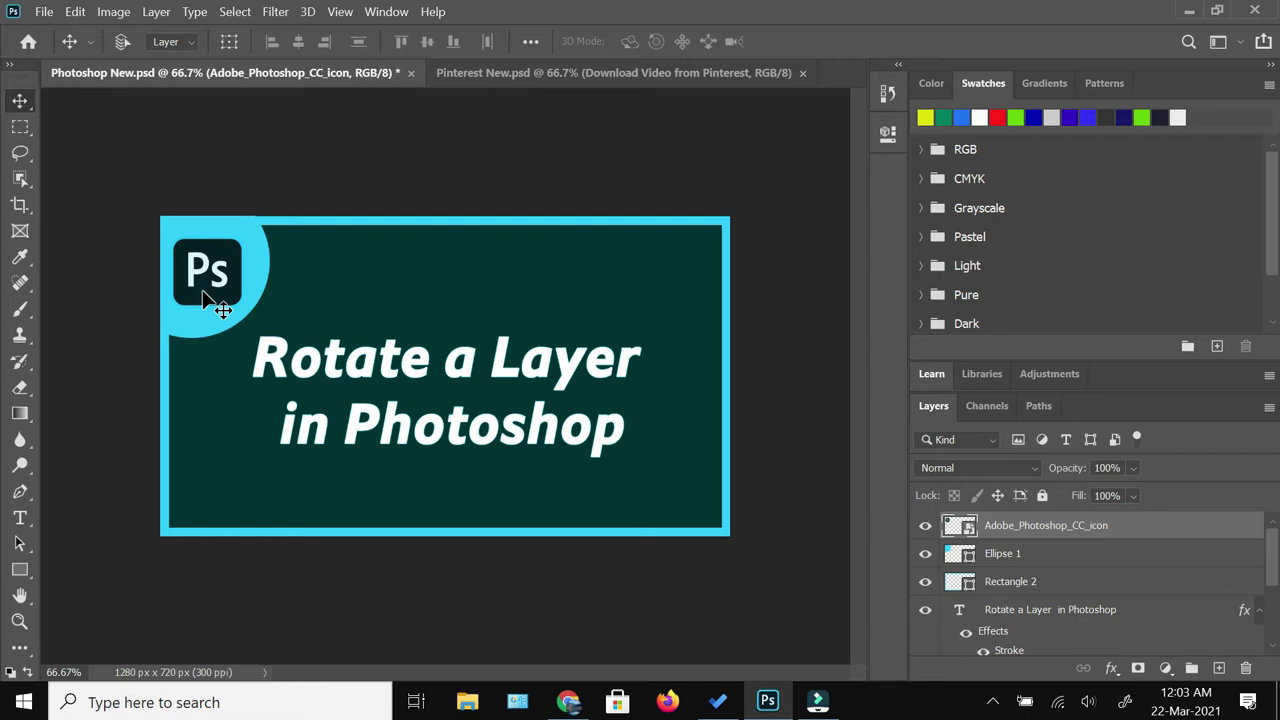
Copy the Ps logo layer and paste a duplicate.
left_click(76, 11)
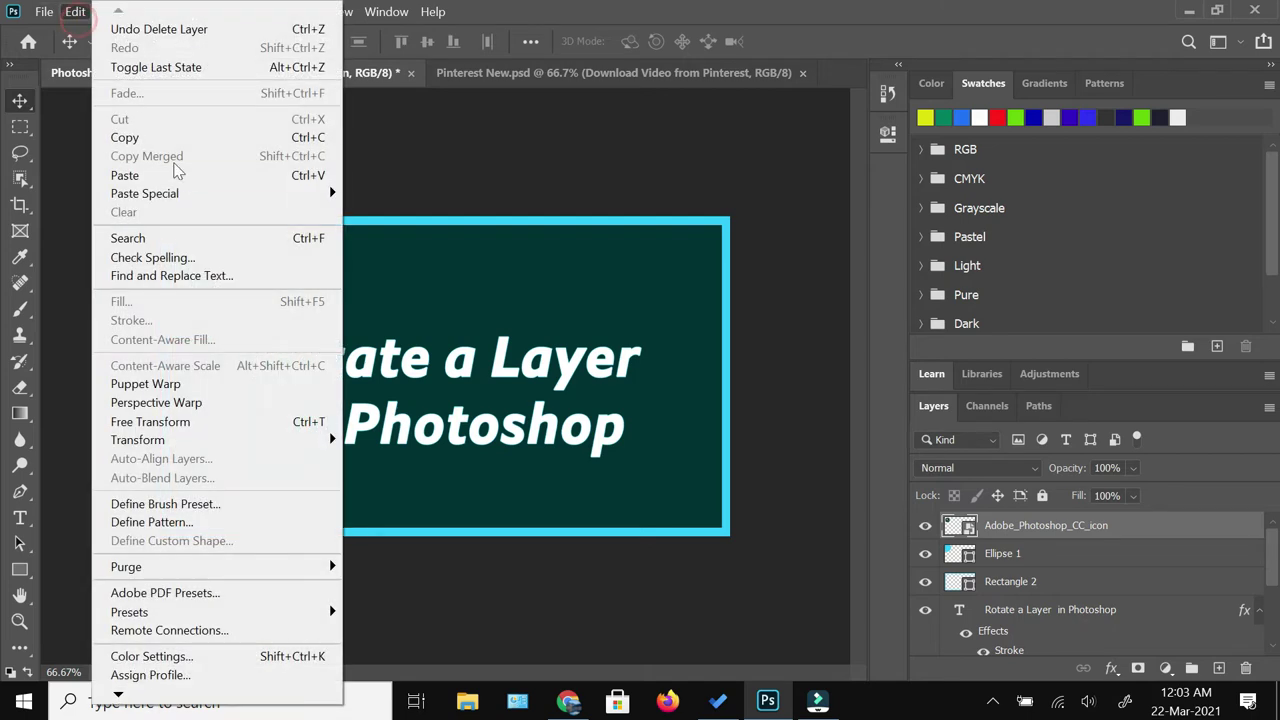
left_click(176, 139)
left_click(78, 12)
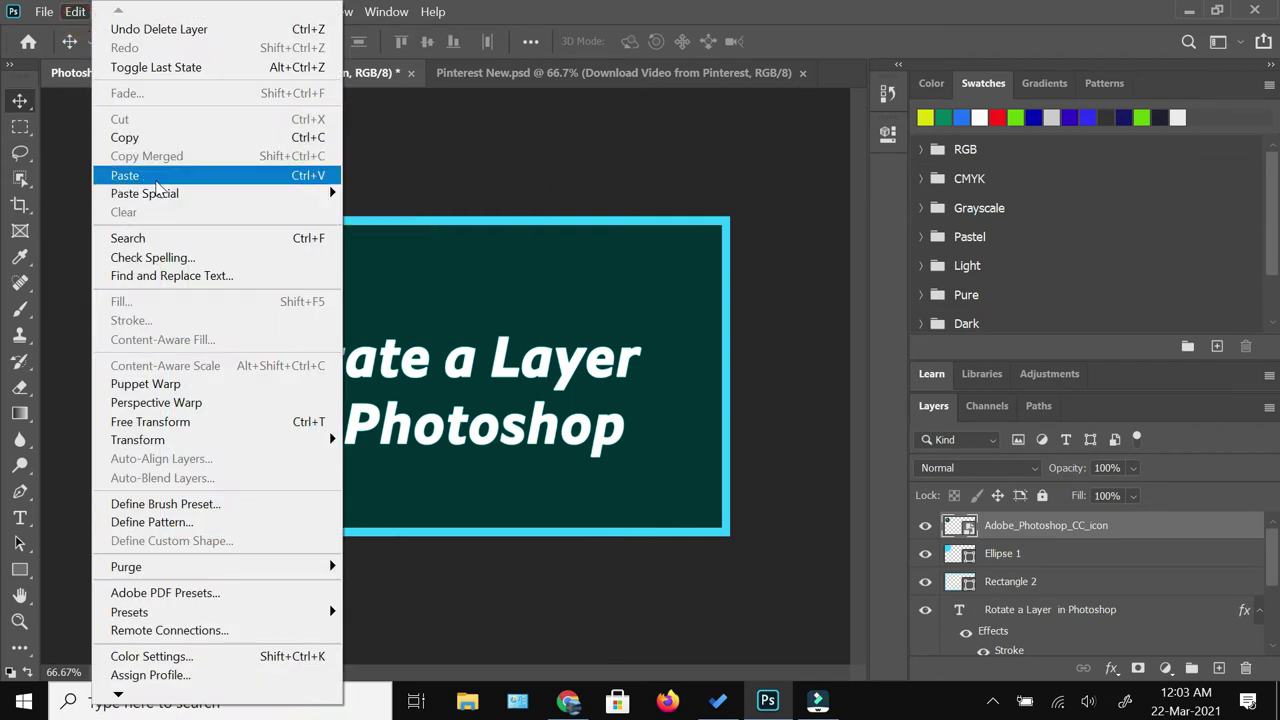
left_click(156, 178)
Enlarge the pasted logo with Free Transform, keeping W/H linked, and move it to the thumbnail centre.
left_click(75, 12)
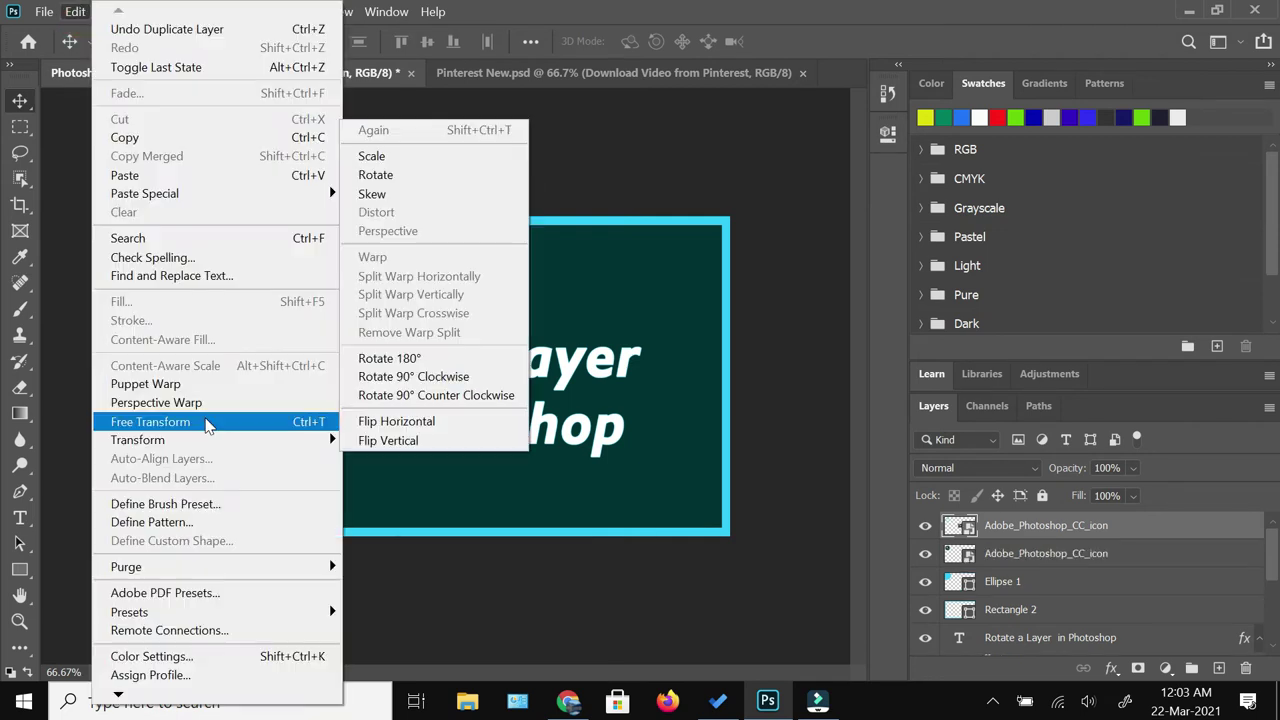
left_click(203, 413)
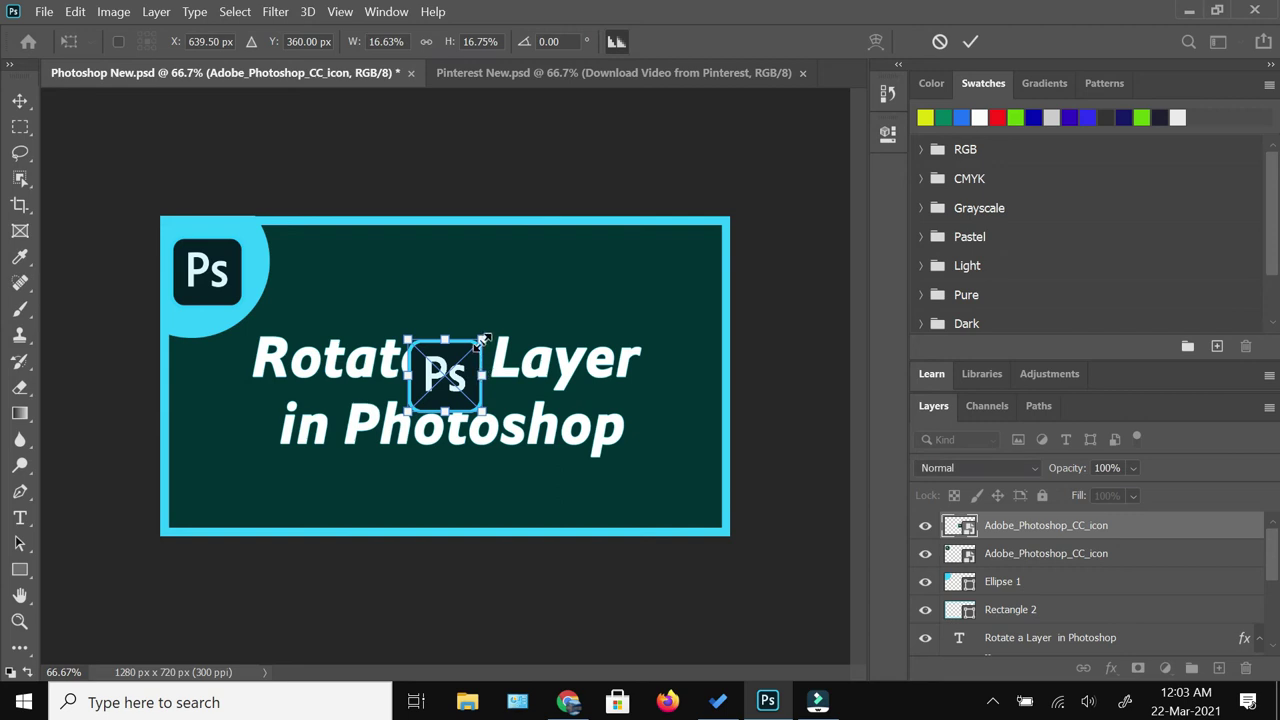
left_click(426, 41)
left_click_drag(482, 341, 569, 256)
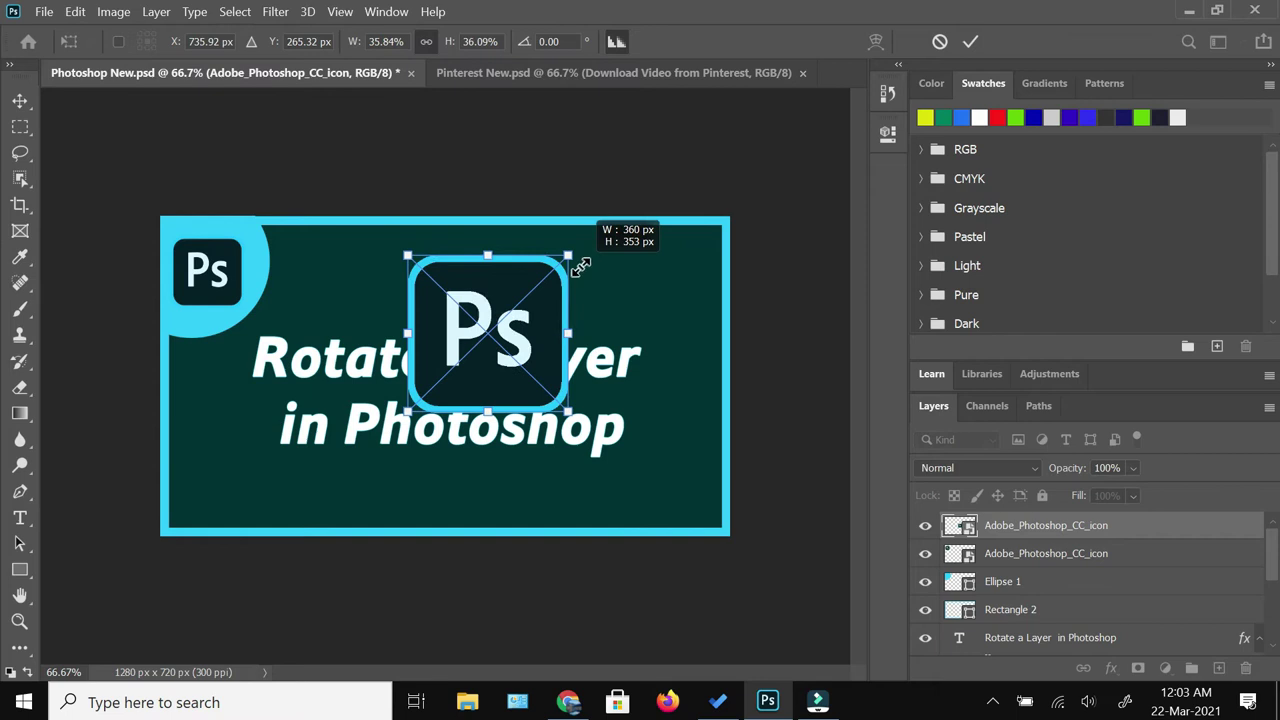
left_click(971, 42)
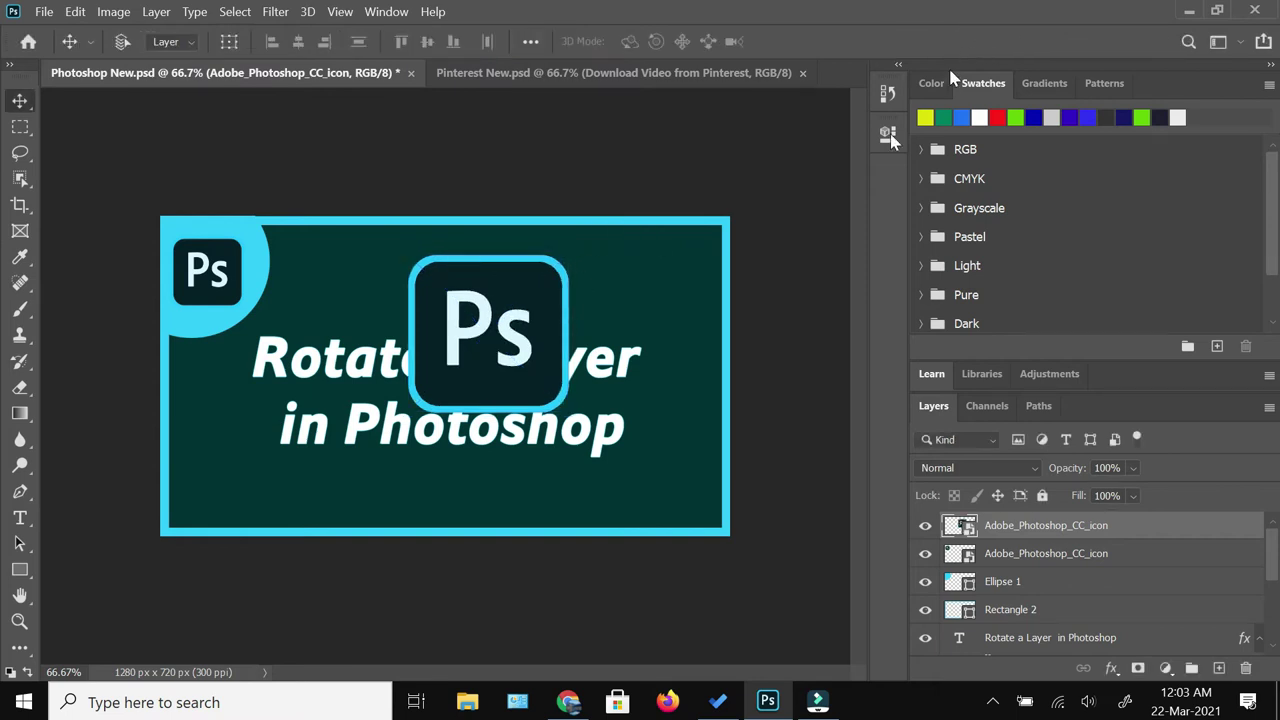
left_click_drag(514, 337, 485, 374)
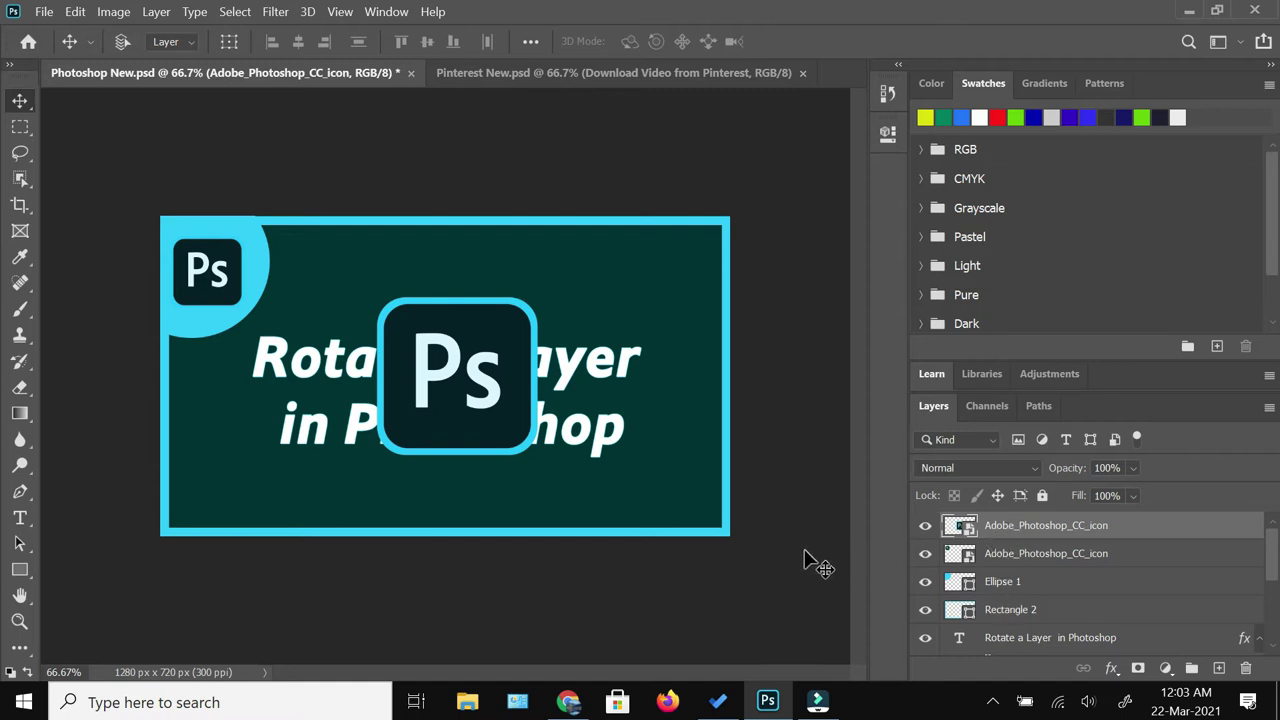
left_click(994, 563)
left_click(993, 536)
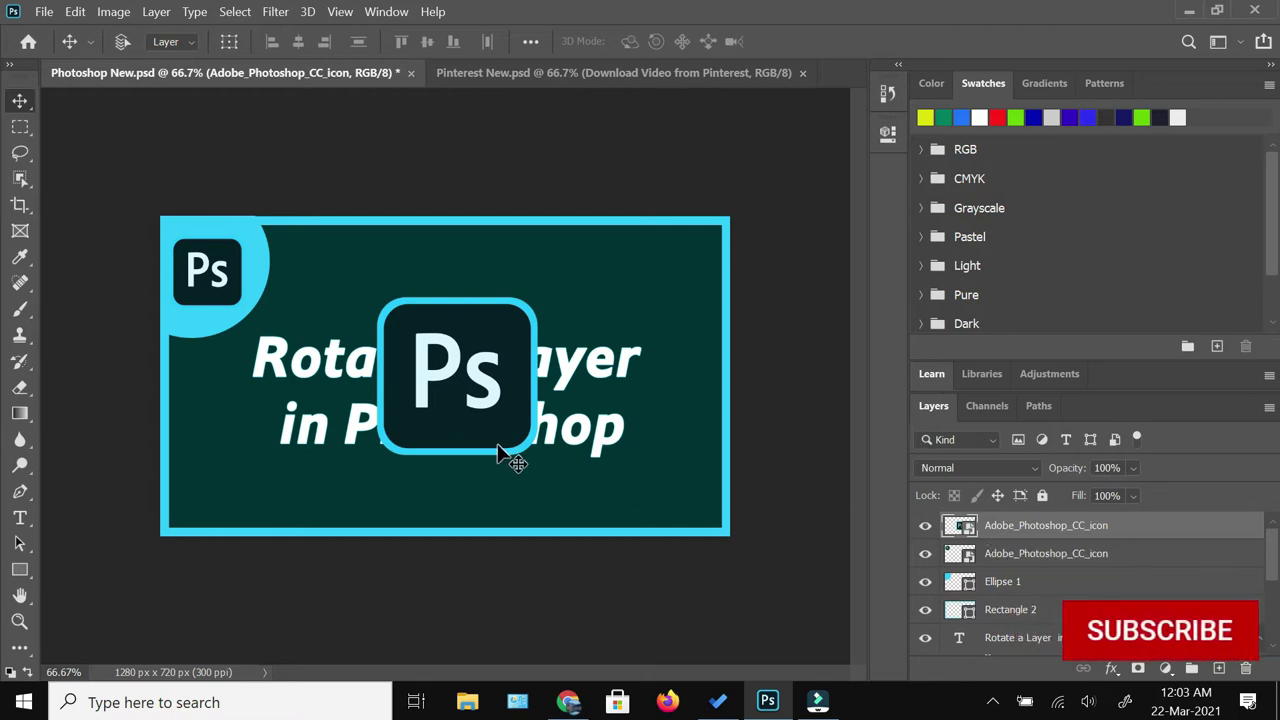
Turn the central Ps logo a 90° quarter turn onto its side with Edit > Transform.
left_click(76, 12)
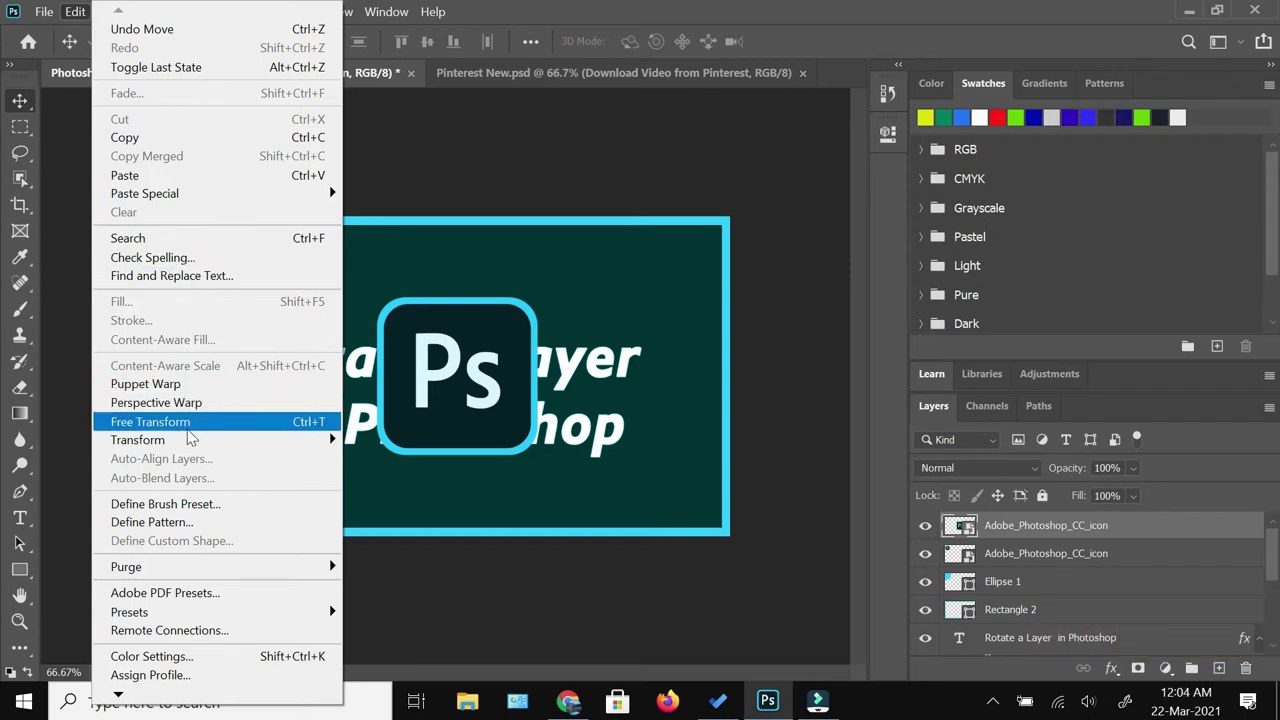
mouse_move(175, 441)
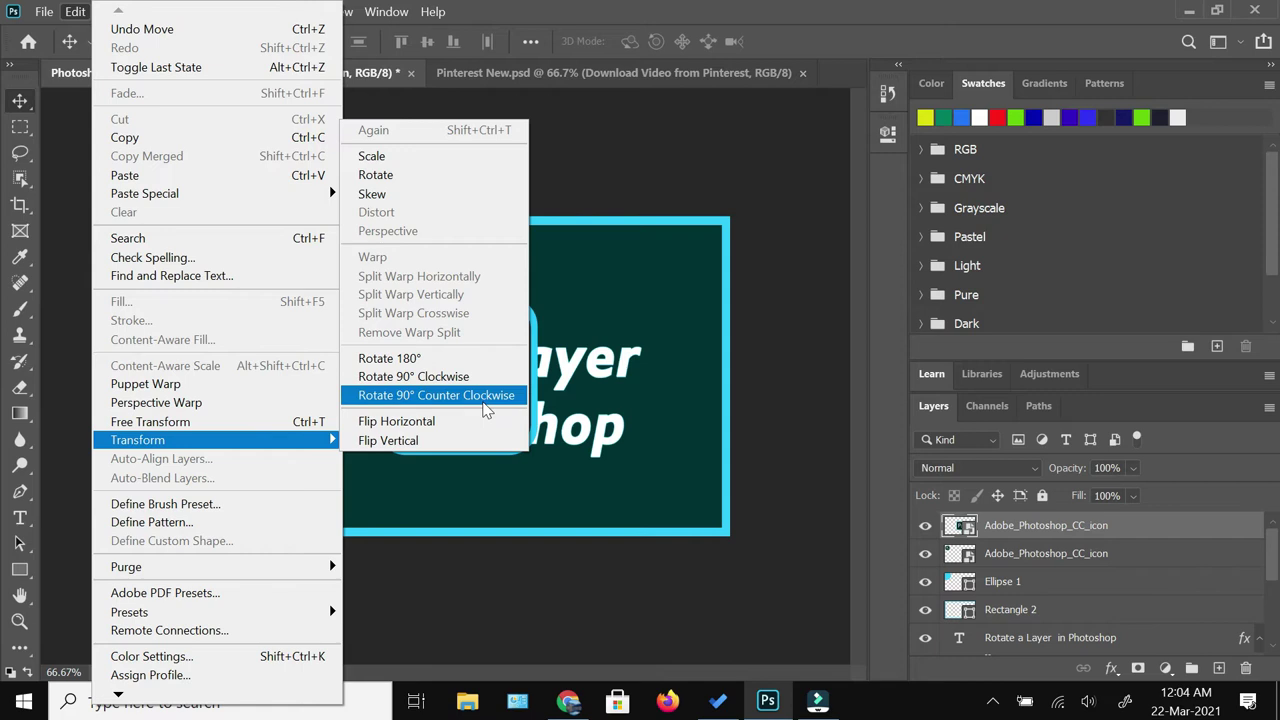
left_click(487, 411)
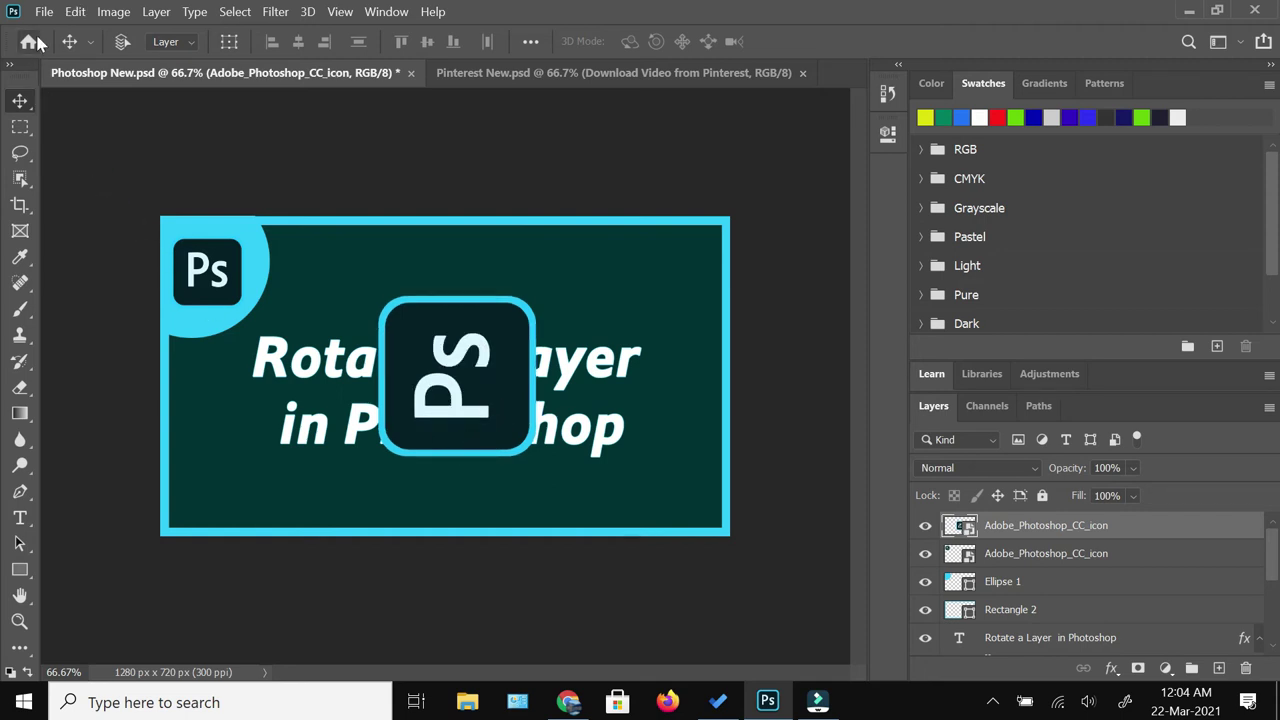
key("ctrl+z")
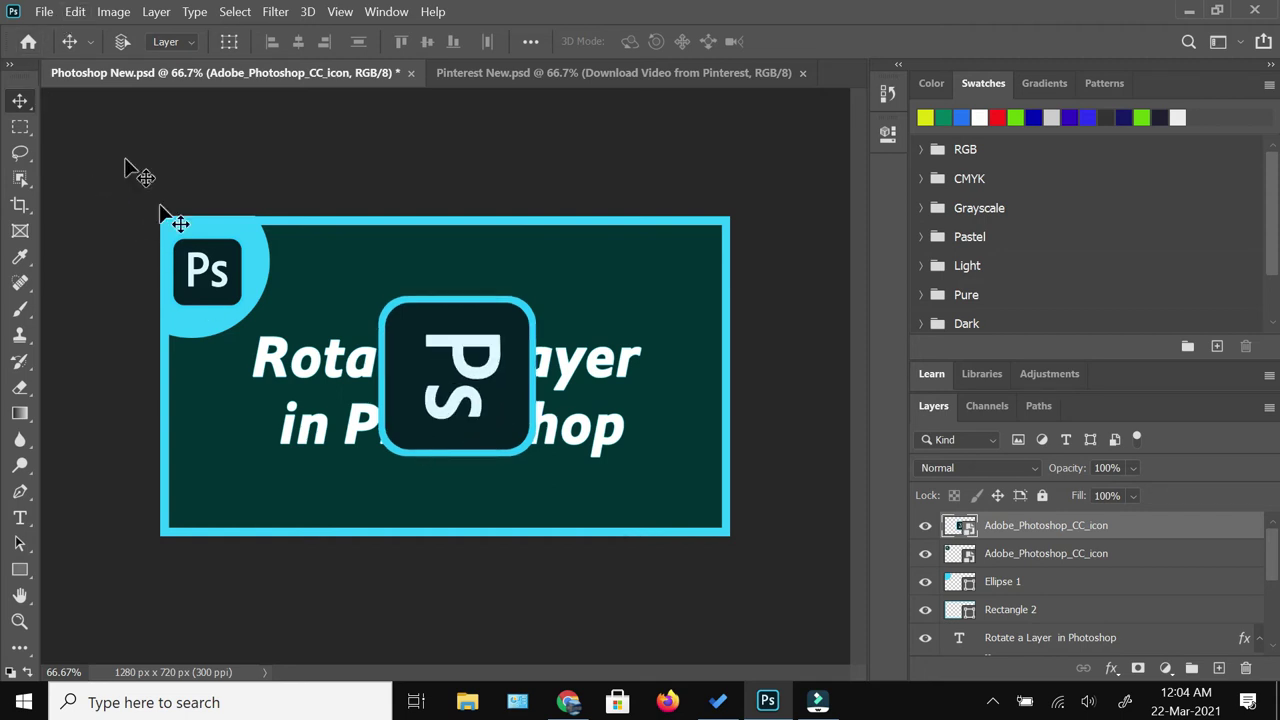
Apply Rotate 90° Counter Clockwise to stand the Ps logo upright again.
left_click(75, 11)
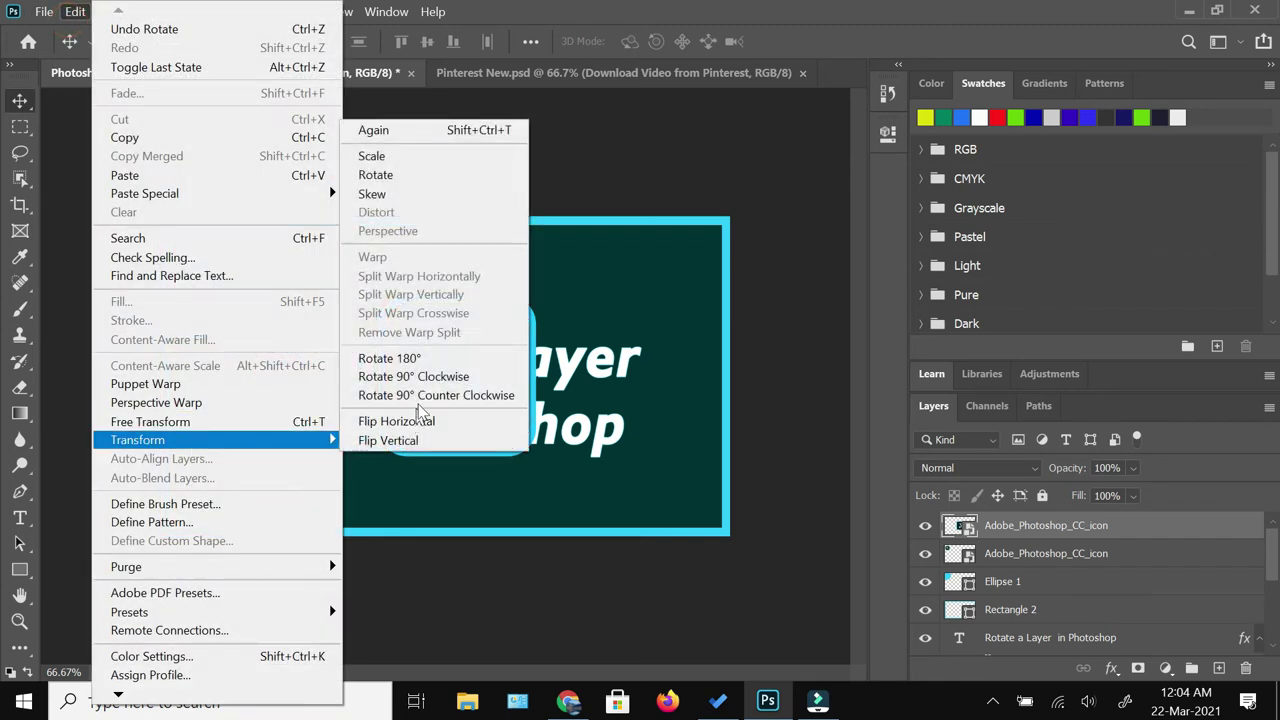
left_click(420, 400)
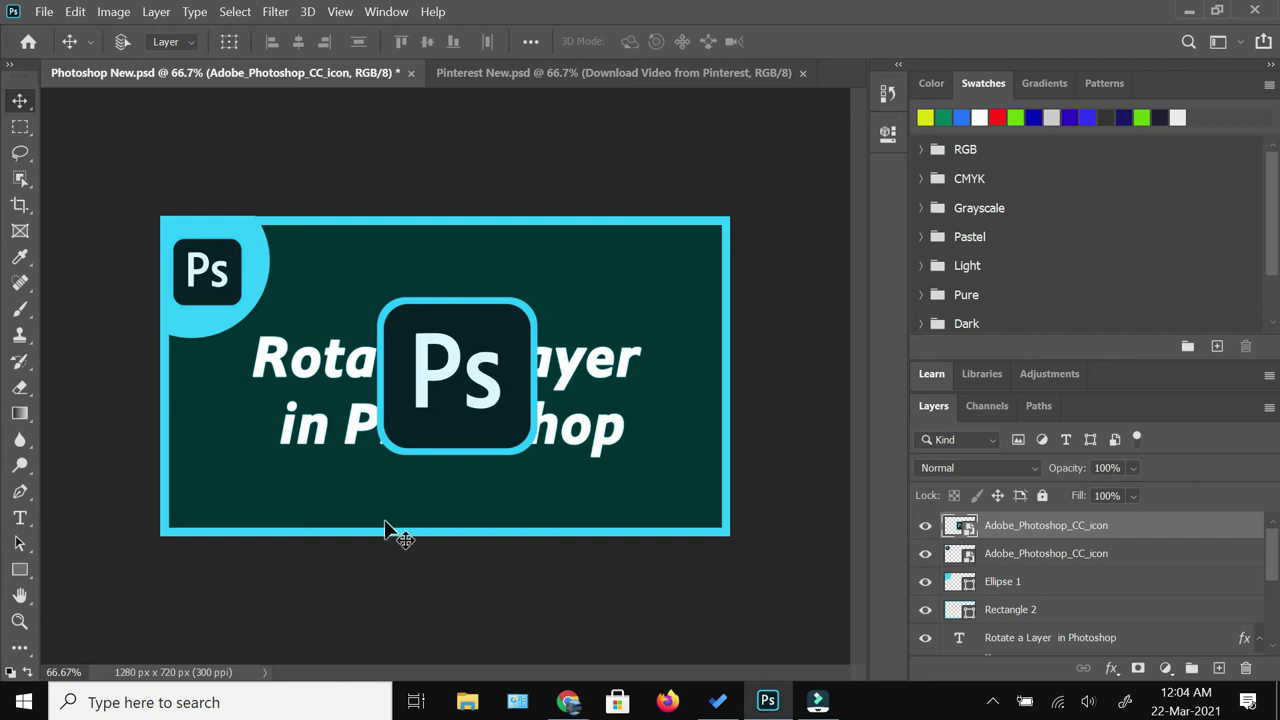
Freely rotate the central Ps logo to about 44°, tilted like a diamond, and commit.
left_click(76, 14)
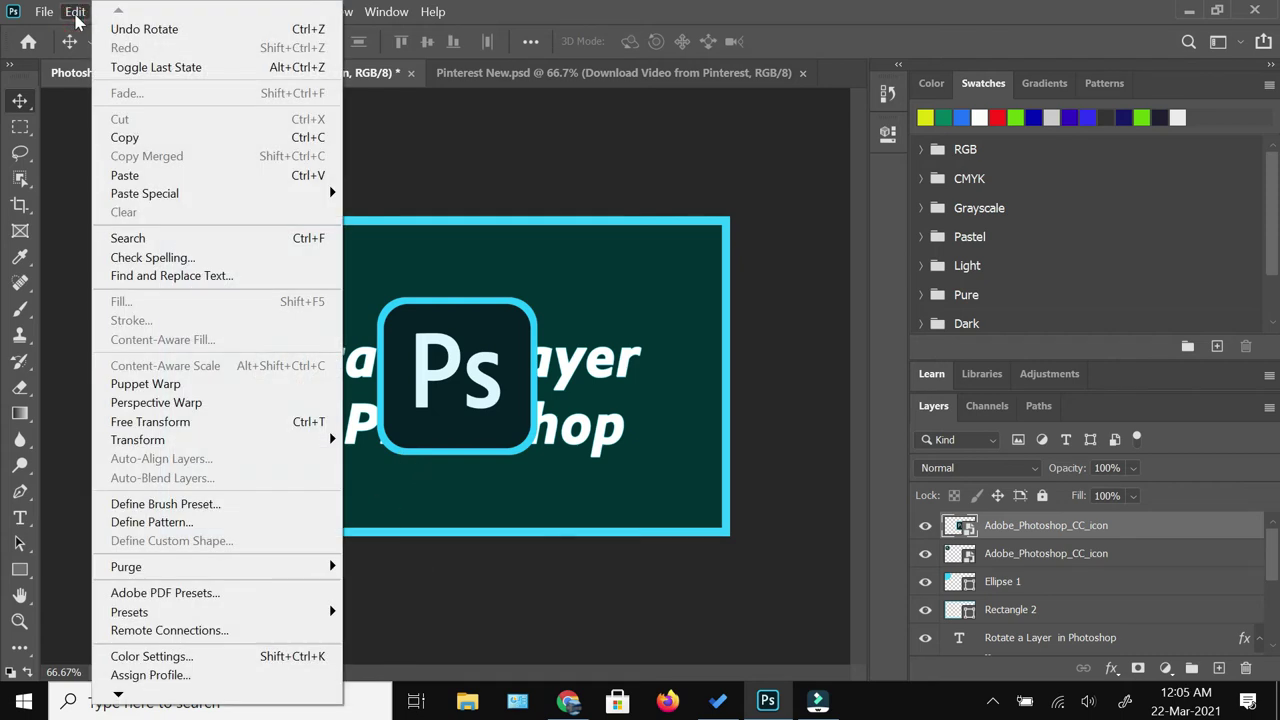
mouse_move(194, 446)
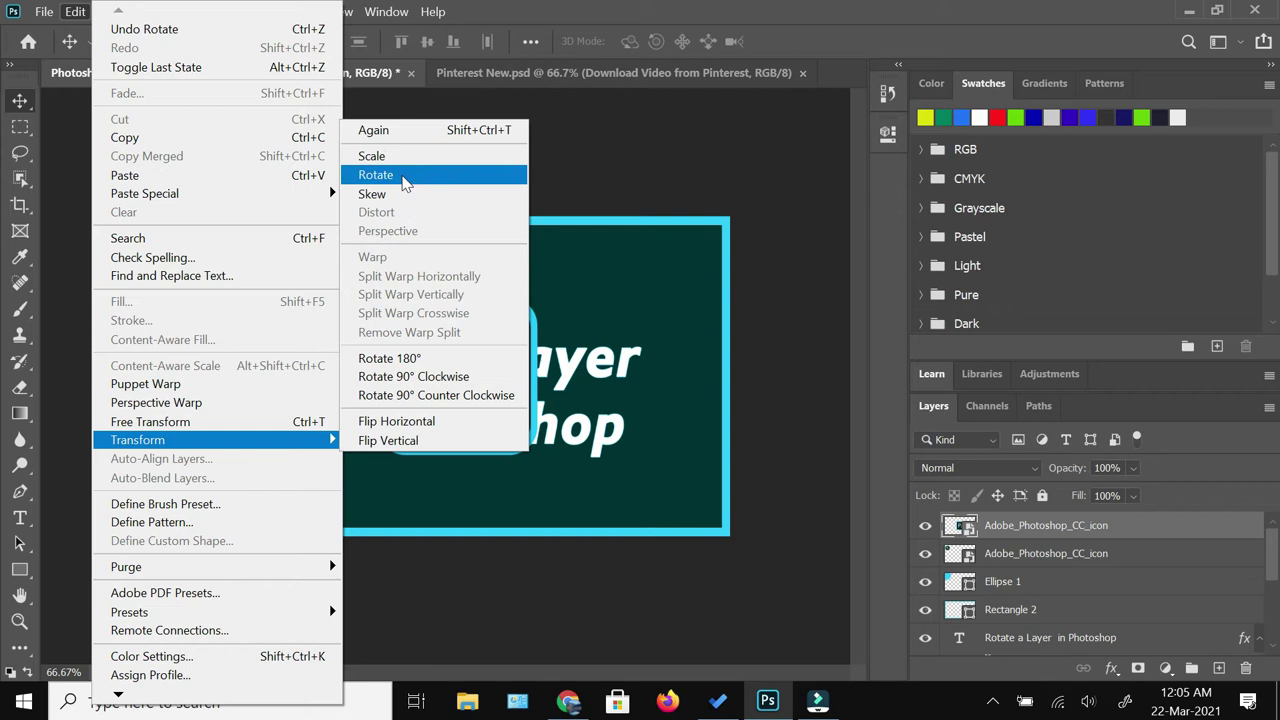
left_click(405, 178)
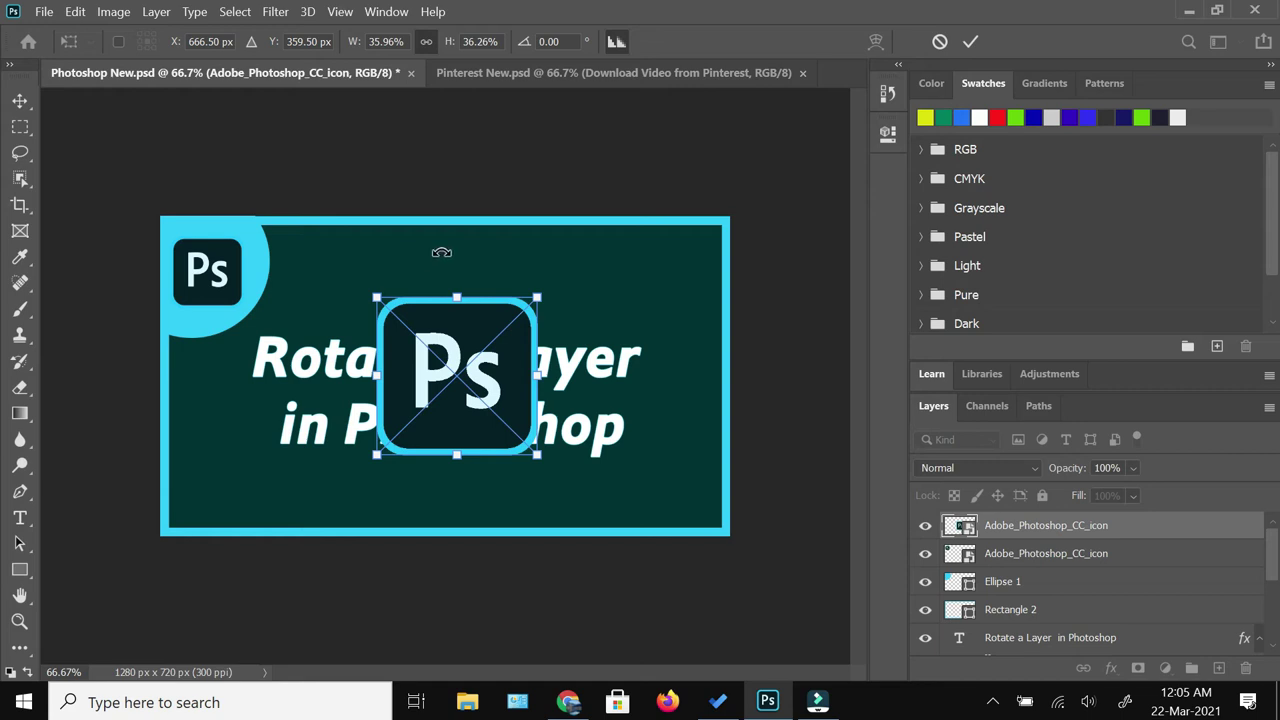
left_click_drag(472, 255, 518, 278)
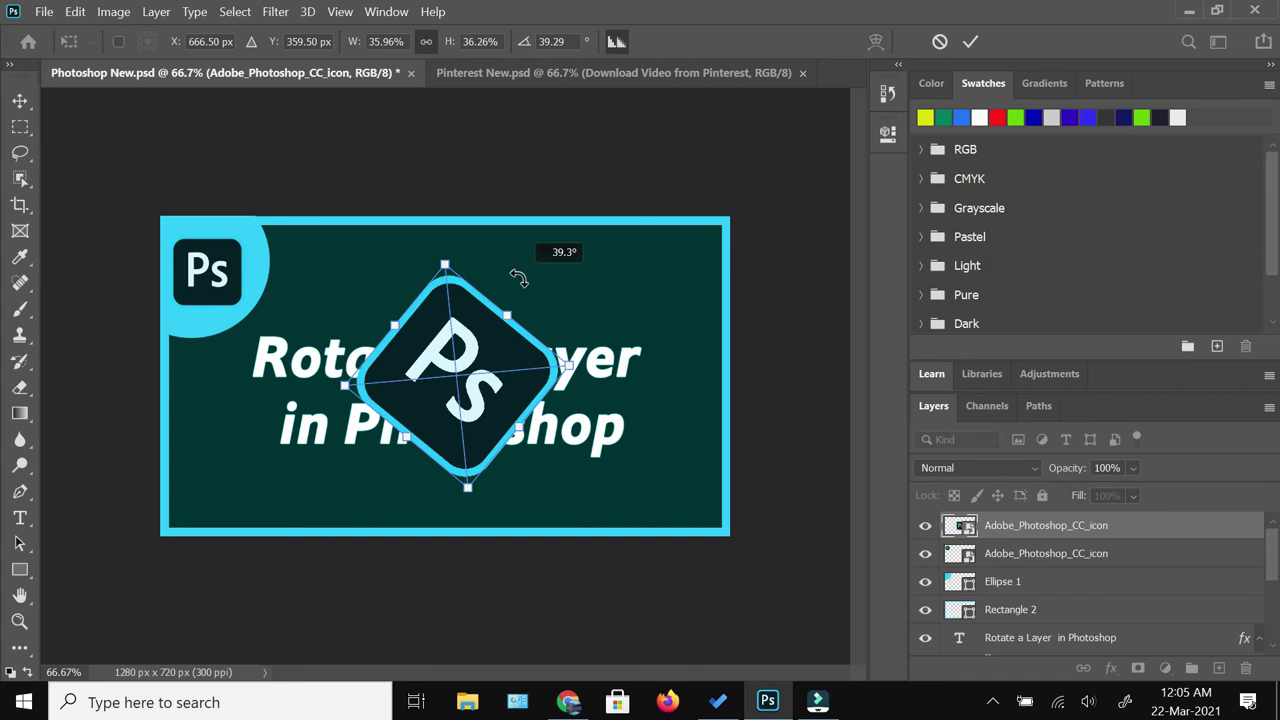
mouse_move(518, 279)
left_mouse_down()
mouse_move(491, 257)
mouse_move(529, 279)
left_mouse_up()
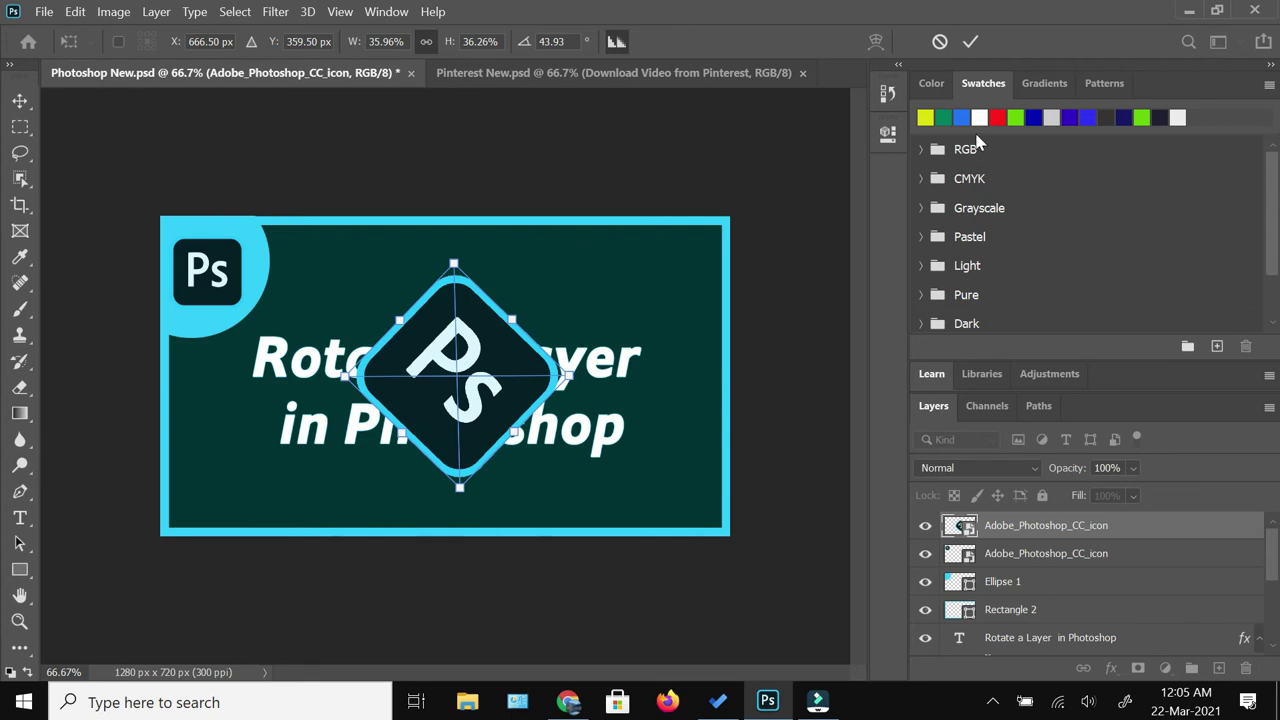
left_click(968, 44)
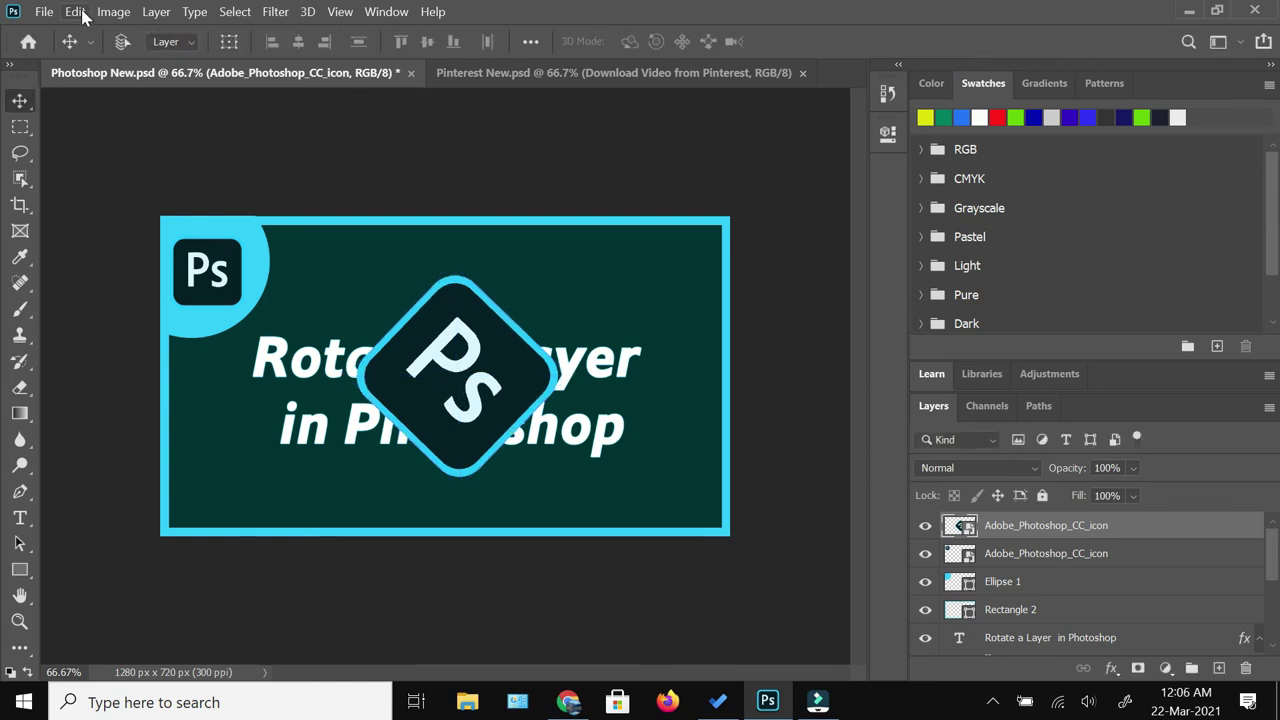
Enter a 0° angle in the Rotate options bar to return the Ps logo upright.
left_click(78, 12)
mouse_move(141, 446)
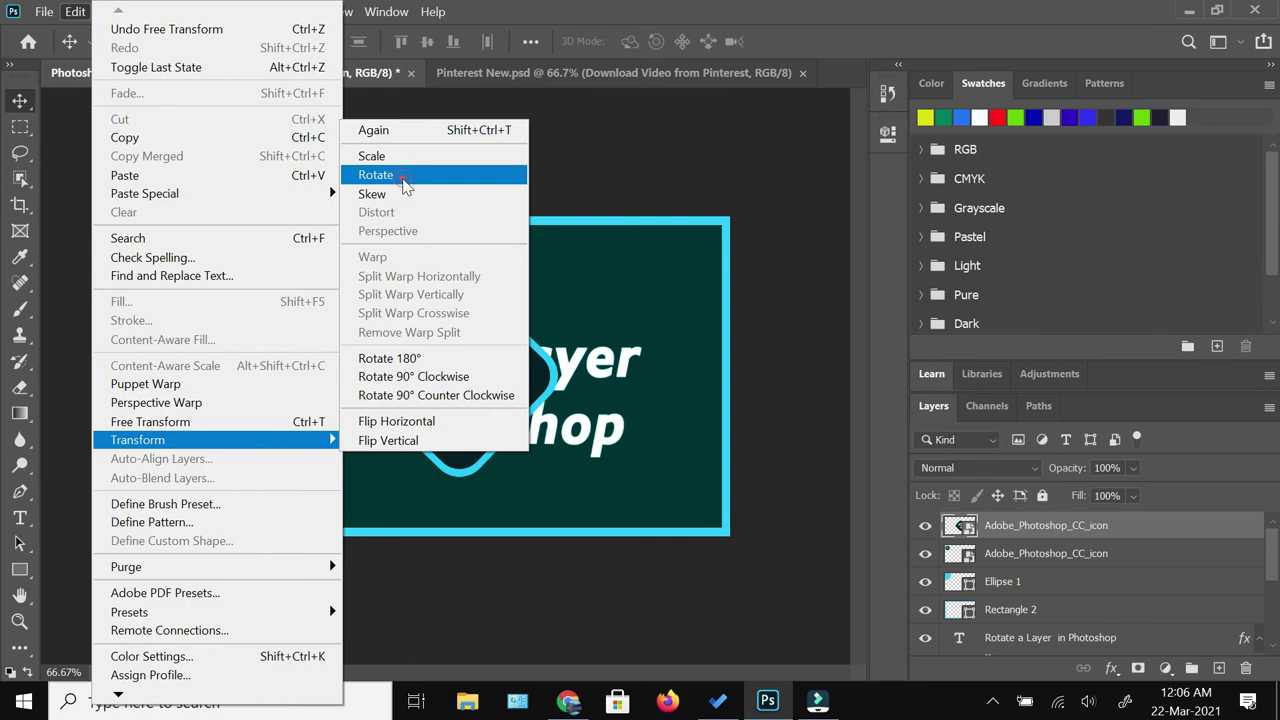
left_click(405, 176)
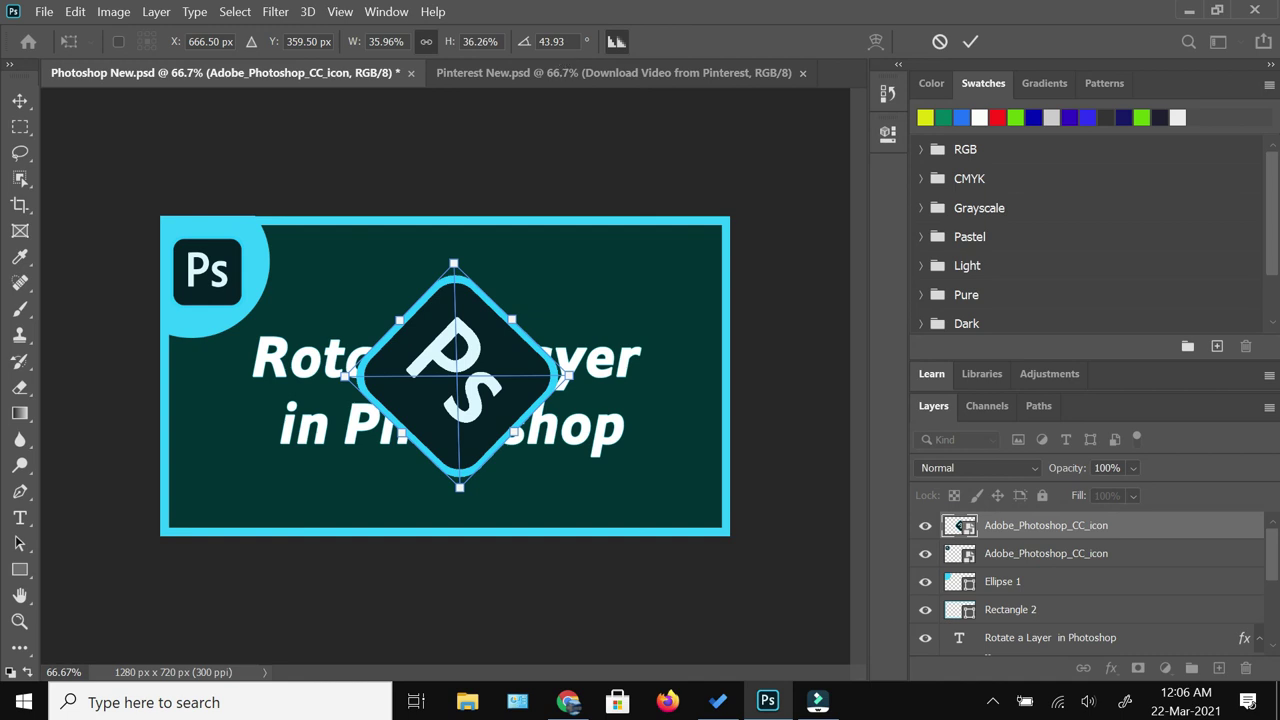
left_click(556, 41)
type("120")
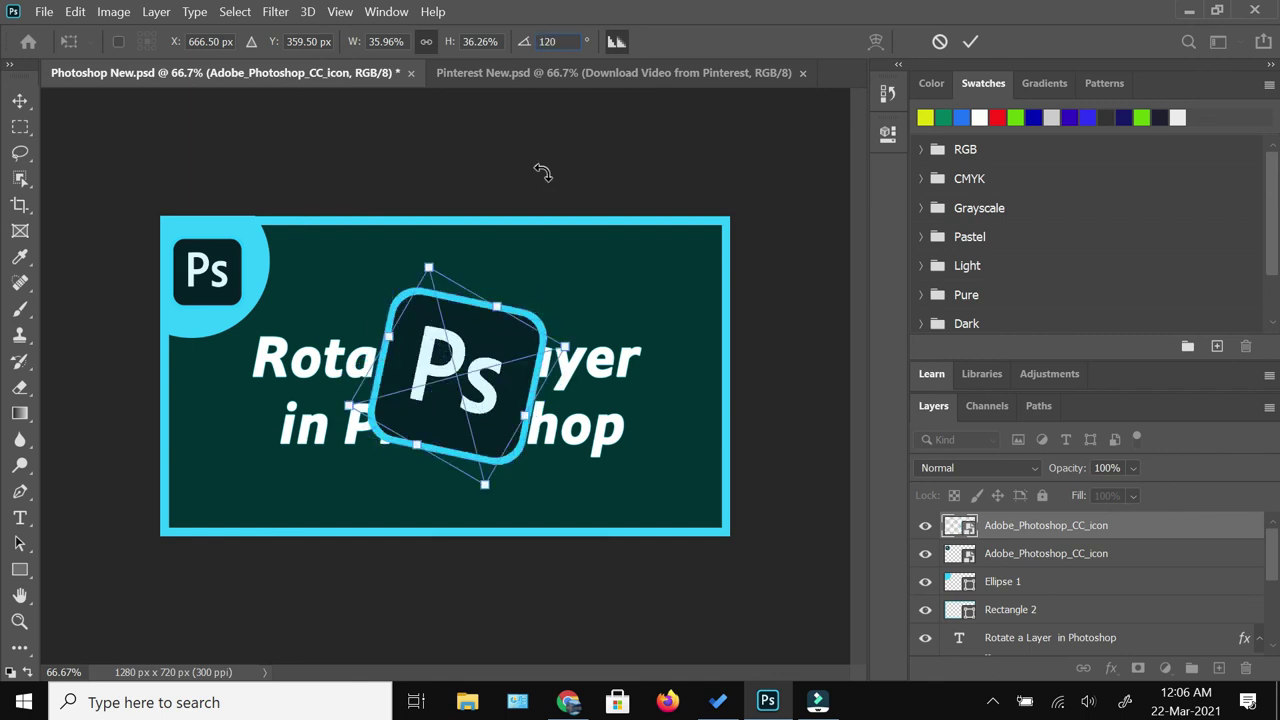
key("BackSpace")
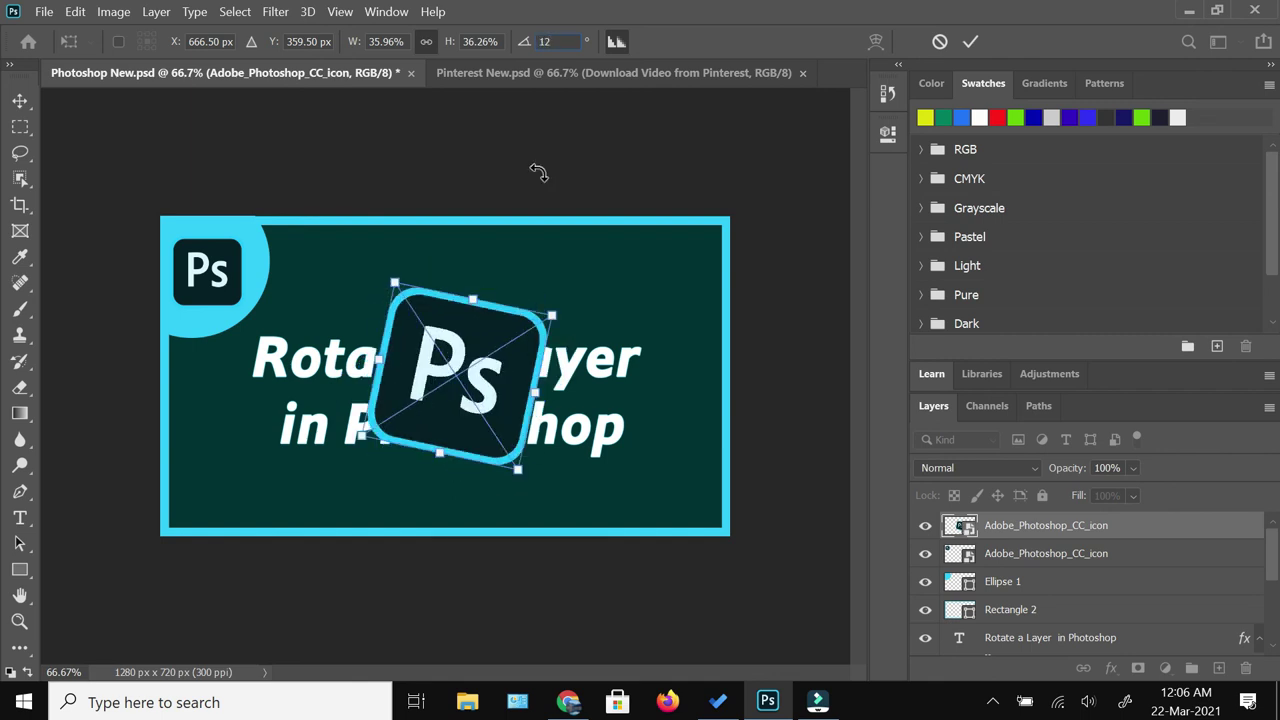
type("0")
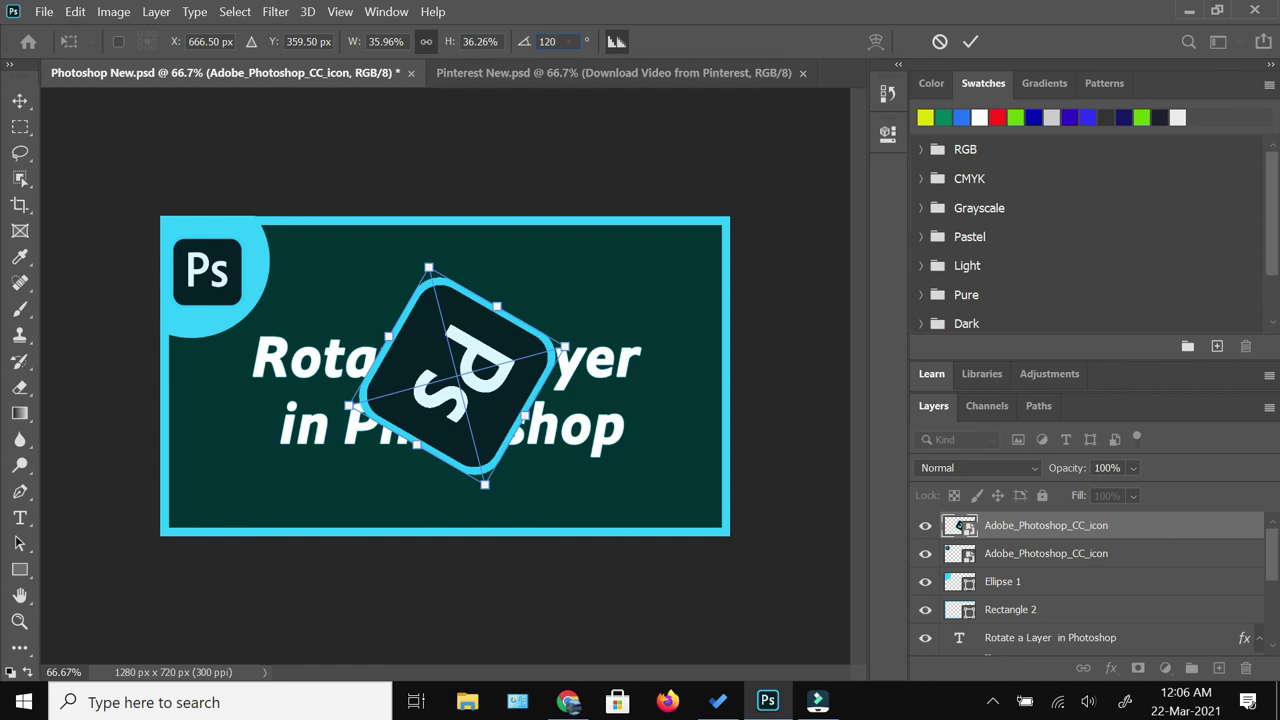
double_click(547, 41)
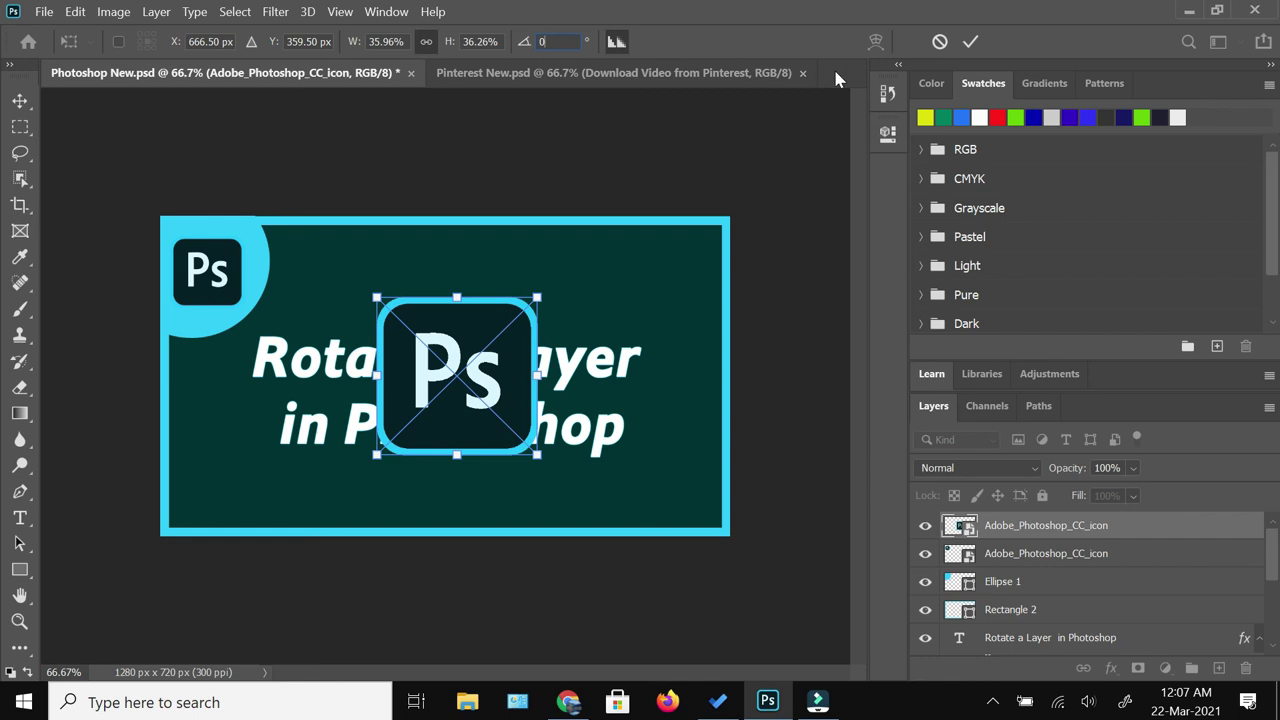
left_click(970, 41)
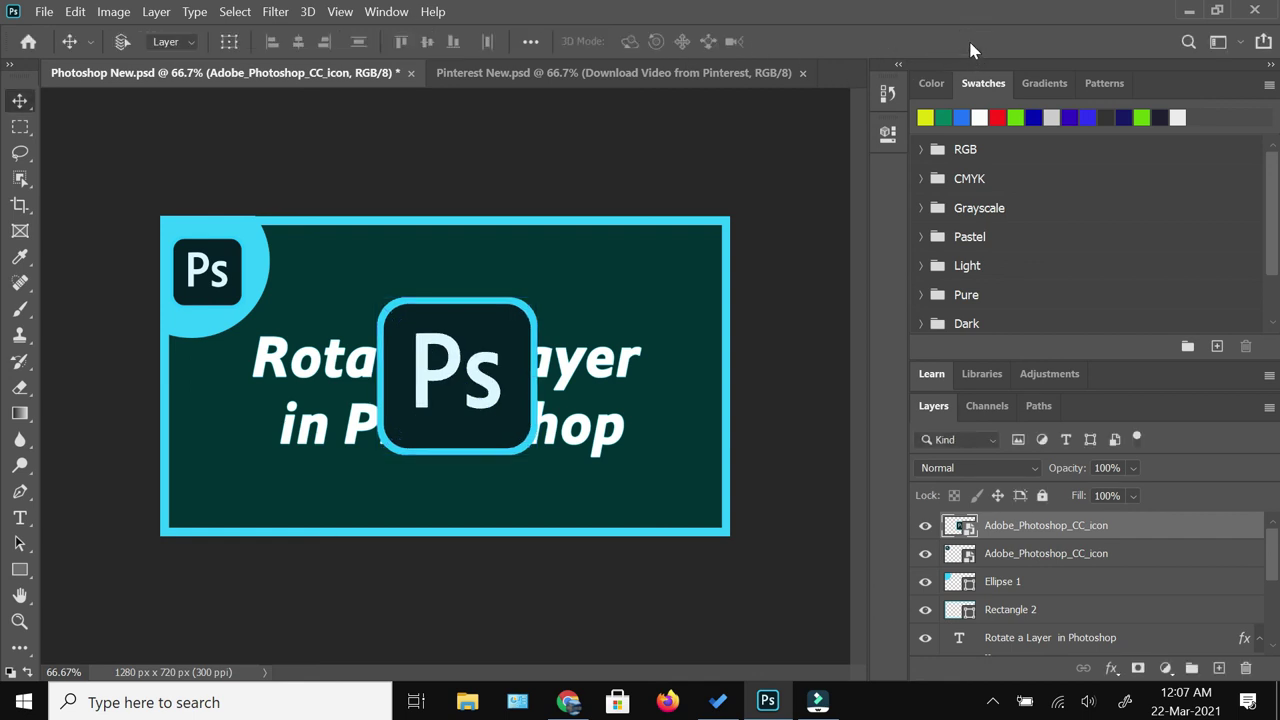